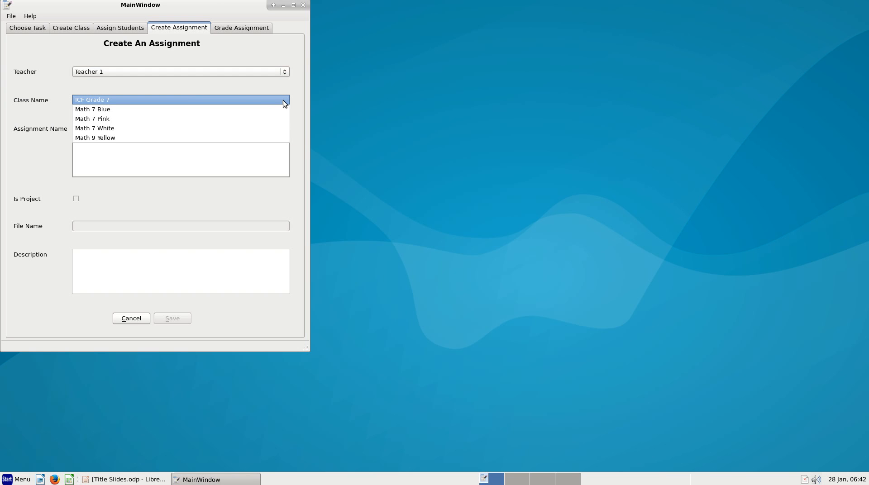
Start an assignment named "Circle presentation" for the Math 7 Blue class.
{"action": "left_click", "coordinate": [249, 110]}
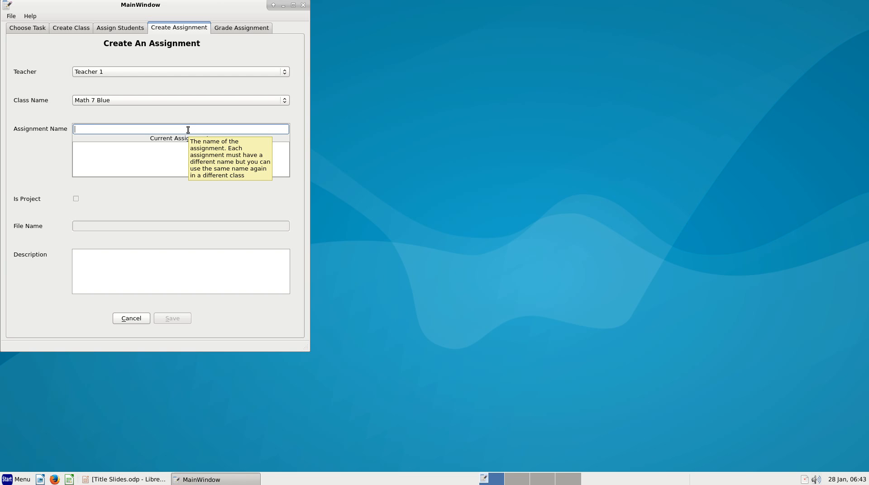
{"action": "type", "text": "Circl"}
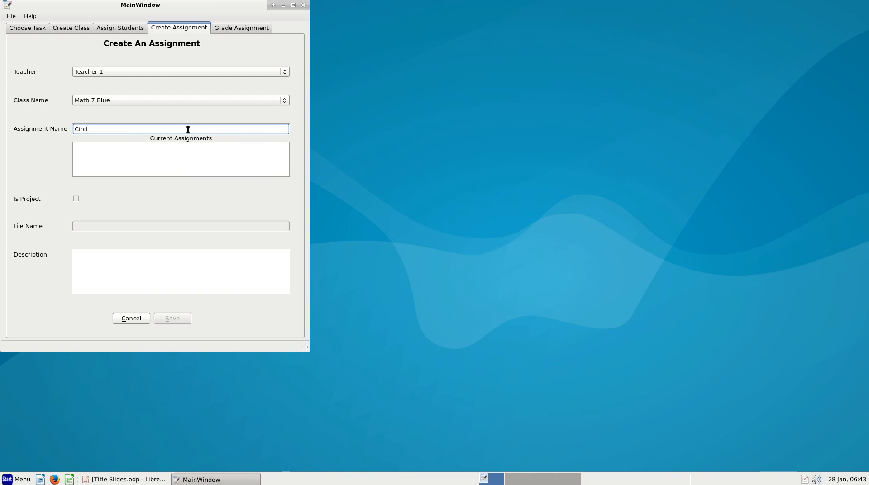
{"action": "type", "text": "e presentation"}
{"action": "key", "text": "Tab"}
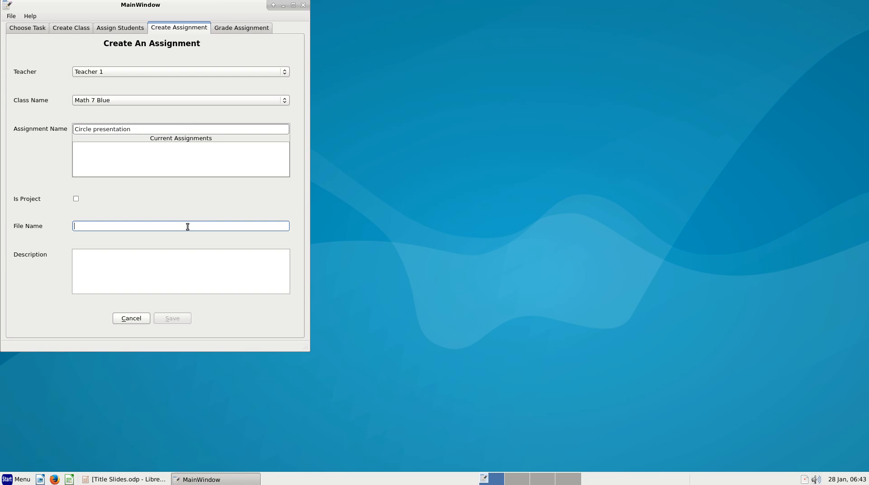
Set the file name to "Circle Presentation.odp", describe it as "Grading period 1 circle presentation", and save the assignment.
{"action": "mouse_move", "coordinate": [188, 226]}
{"action": "mouse_move", "coordinate": [207, 199]}
{"action": "type", "text": "Circle Presentation.odp"}
{"action": "key", "text": "Tab"}
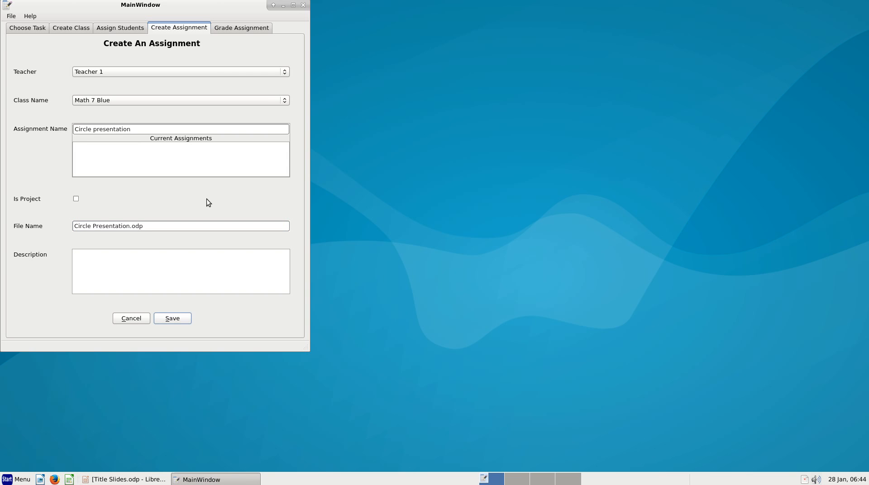
{"action": "type", "text": "Grading period 1 circle presentation"}
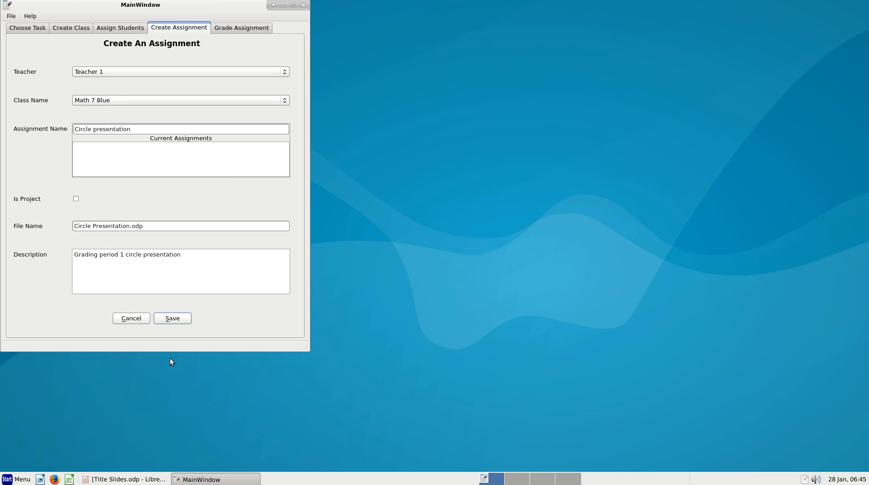
{"action": "left_click", "coordinate": [176, 319]}
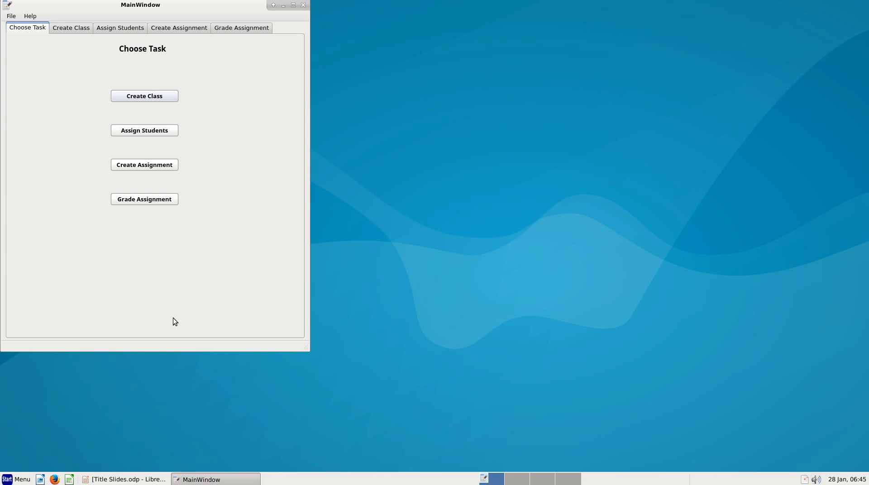
Start another assignment for the Math 7 Pink class and name it "Circle Presentation".
{"action": "left_click", "coordinate": [155, 165]}
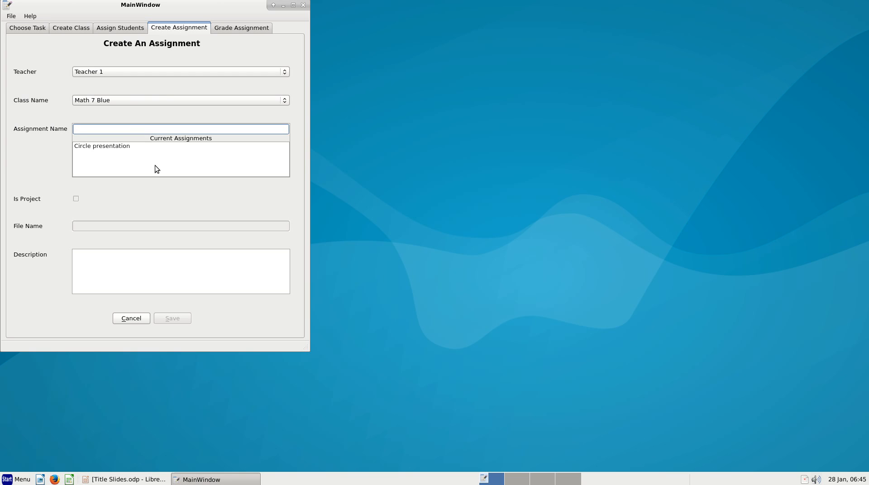
{"action": "left_click", "coordinate": [126, 102]}
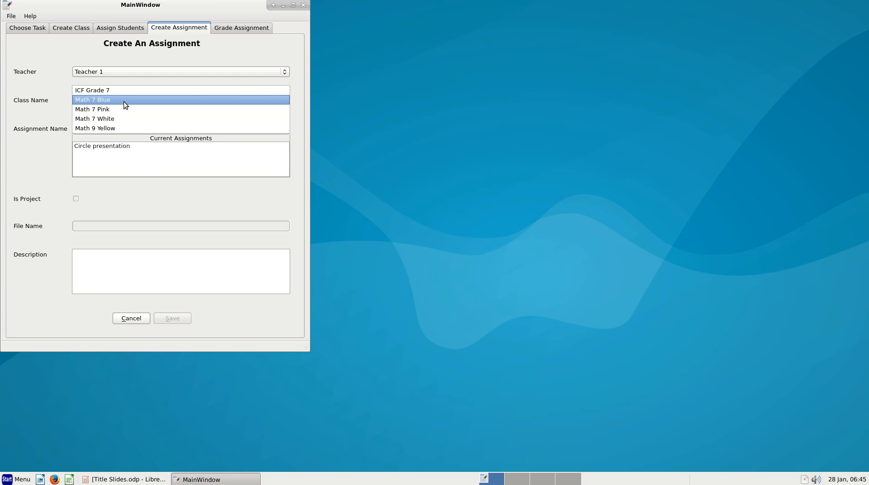
{"action": "left_click", "coordinate": [124, 109]}
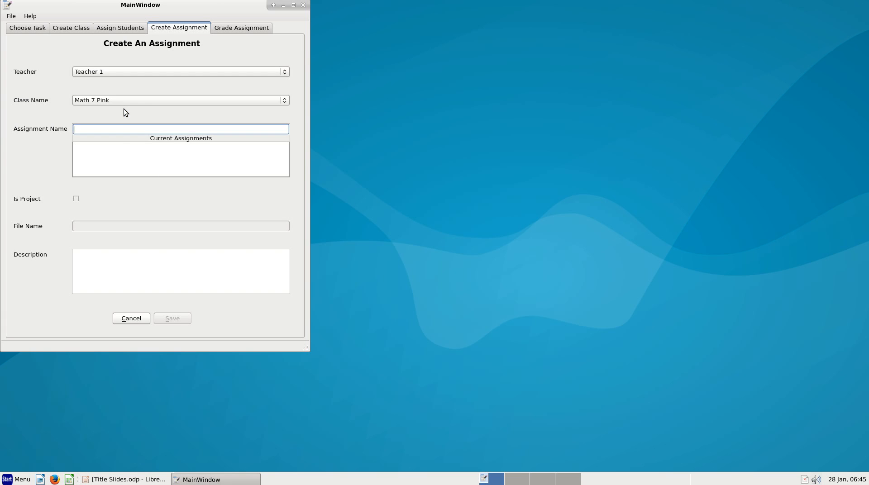
{"action": "left_click", "coordinate": [117, 131]}
{"action": "type", "text": "cir"}
{"action": "key", "text": "BackSpace"}
{"action": "key", "text": "BackSpace"}
{"action": "key", "text": "BackSpace"}
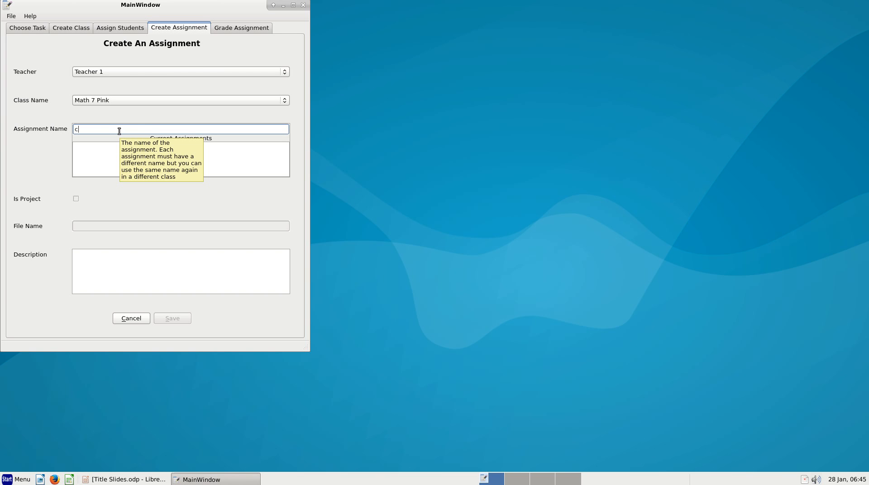
{"action": "type", "text": "Circle "}
{"action": "type", "text": "Pr"}
{"action": "key", "text": "BackSpace"}
{"action": "type", "text": "resn"}
{"action": "key", "text": "BackSpace"}
{"action": "type", "text": "entation"}
{"action": "key", "text": "Tab"}
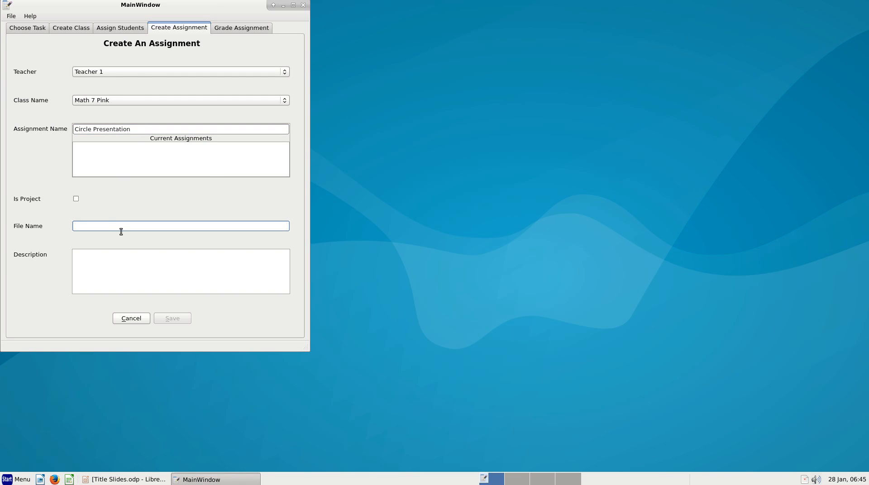
Set the Math 7 Pink assignment's file name to "Circle Presentation.odp" and save it without a description.
{"action": "mouse_move", "coordinate": [122, 231]}
{"action": "type", "text": "Circle Presn"}
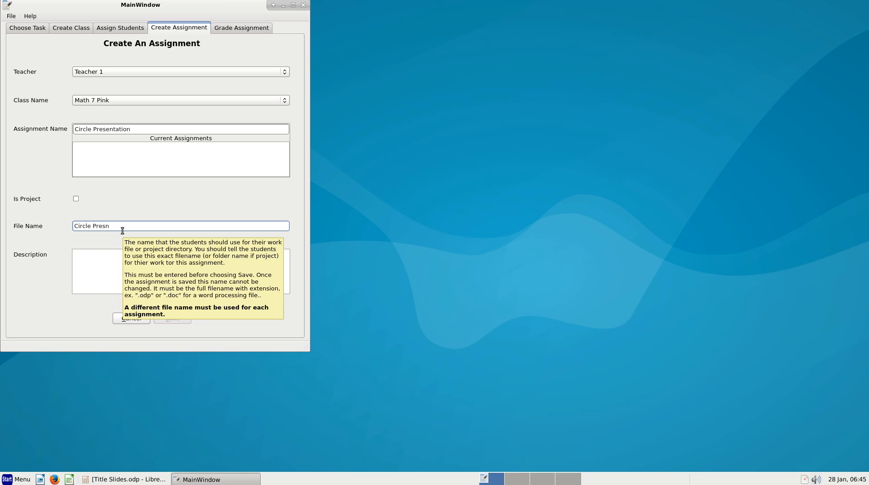
{"action": "type", "text": "entationl.odp"}
{"action": "key", "text": "Tab"}
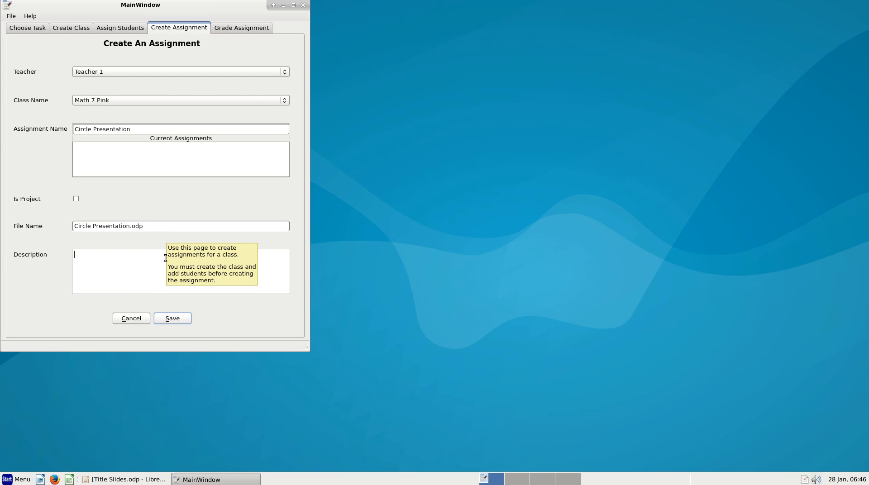
{"action": "left_click", "coordinate": [173, 320]}
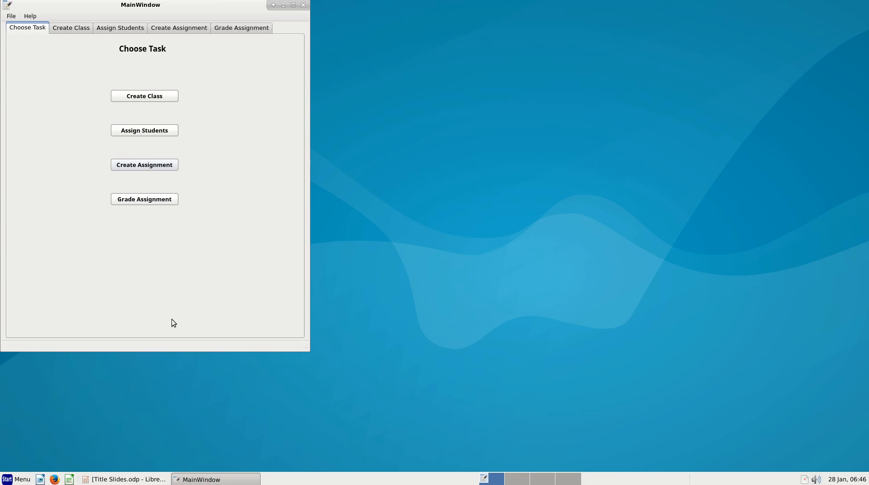
Start a new assignment for the Math 9 Yellow class and name it "Cosine Project".
{"action": "mouse_move", "coordinate": [173, 320]}
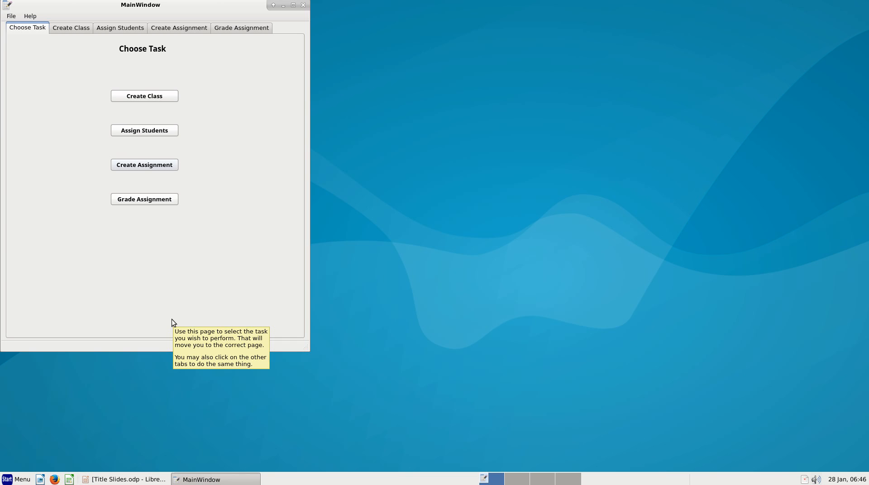
{"action": "left_click", "coordinate": [146, 166]}
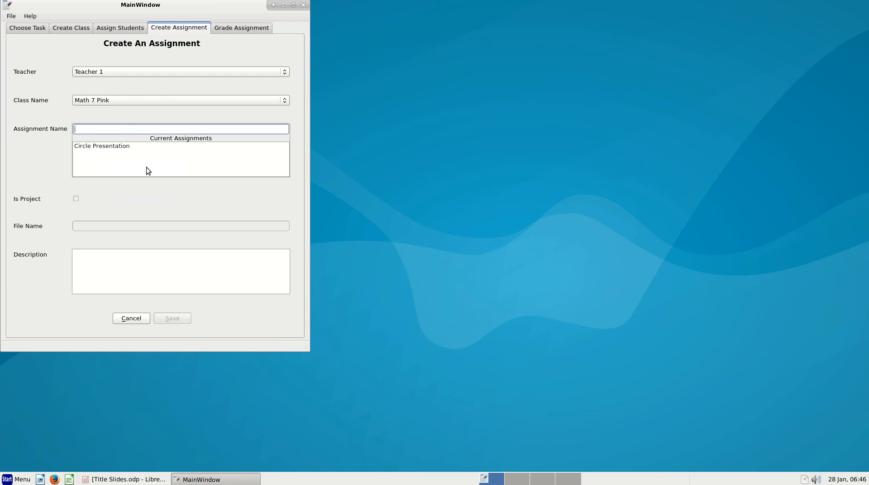
{"action": "left_click", "coordinate": [115, 99]}
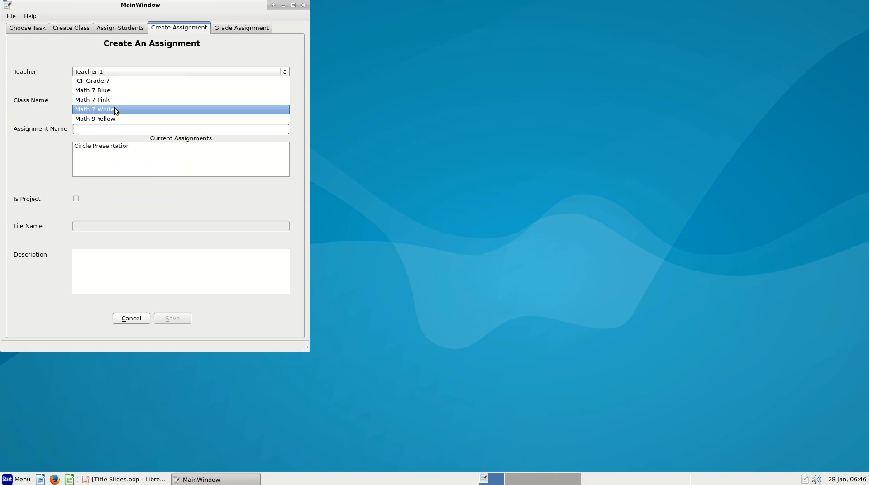
{"action": "left_click", "coordinate": [115, 118]}
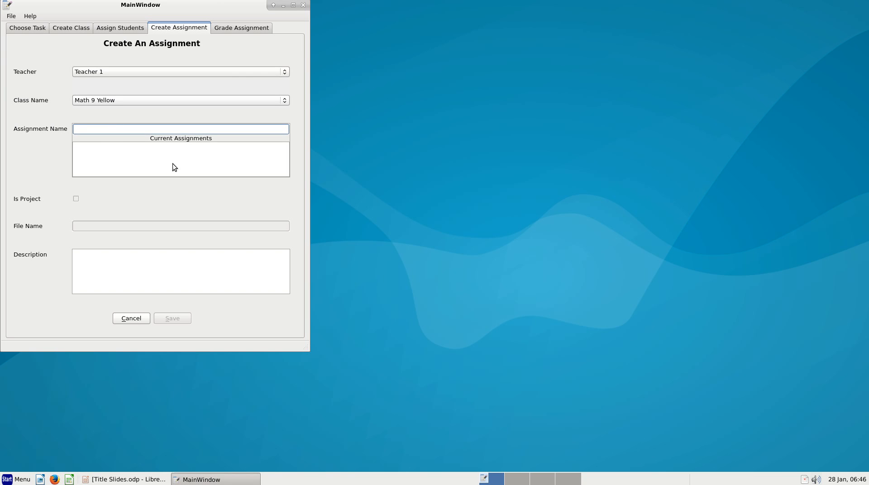
{"action": "mouse_move", "coordinate": [172, 166]}
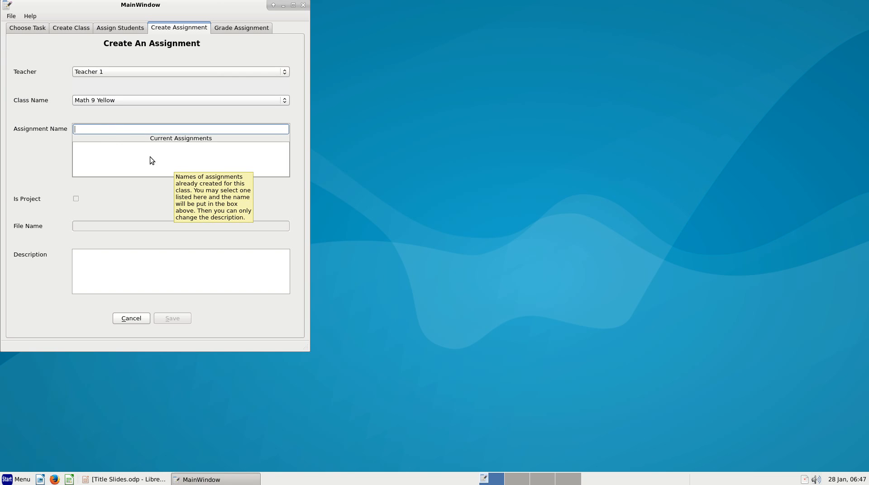
{"action": "left_click", "coordinate": [115, 131]}
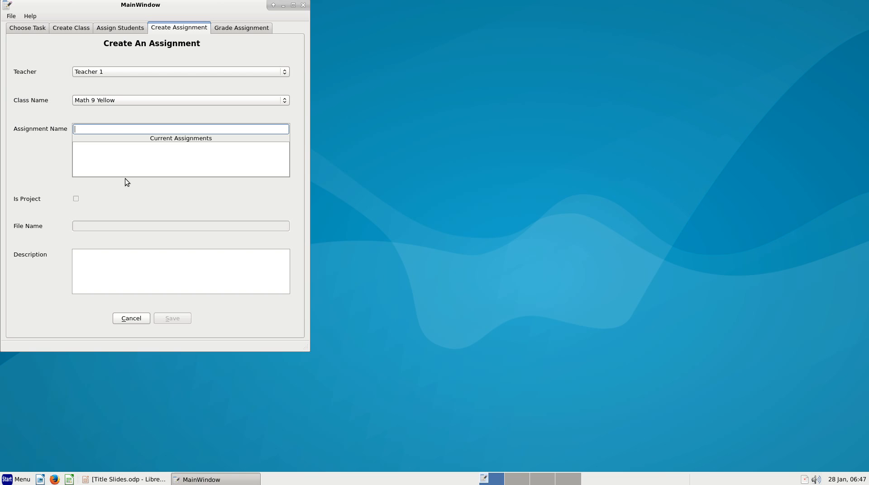
{"action": "mouse_move", "coordinate": [127, 204]}
{"action": "type", "text": "Cosine Project"}
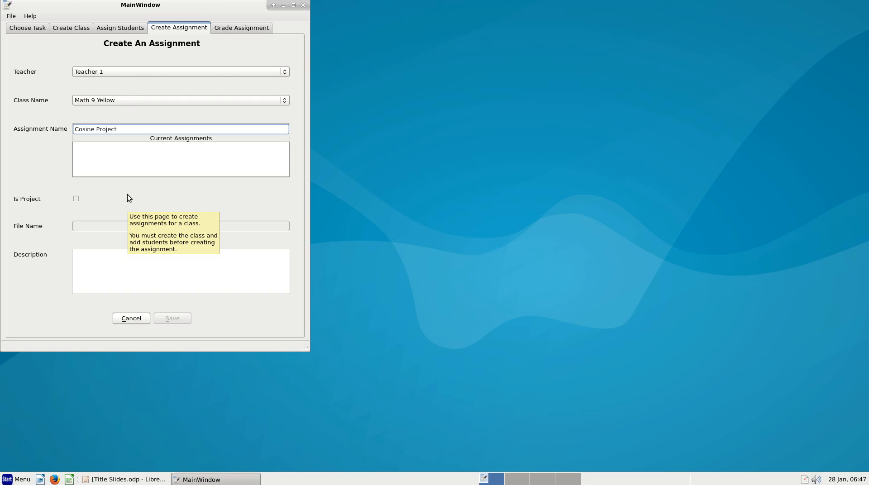
{"action": "key", "text": "Tab"}
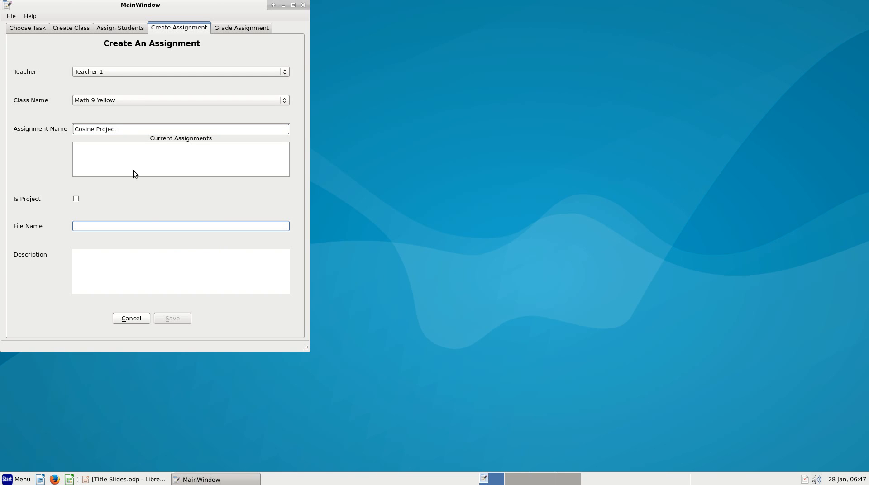
Mark the Cosine Project assignment as a project and set its file name to "Cosine".
{"action": "mouse_move", "coordinate": [134, 171]}
{"action": "left_click", "coordinate": [76, 199]}
{"action": "mouse_move", "coordinate": [41, 227]}
{"action": "mouse_move", "coordinate": [104, 225]}
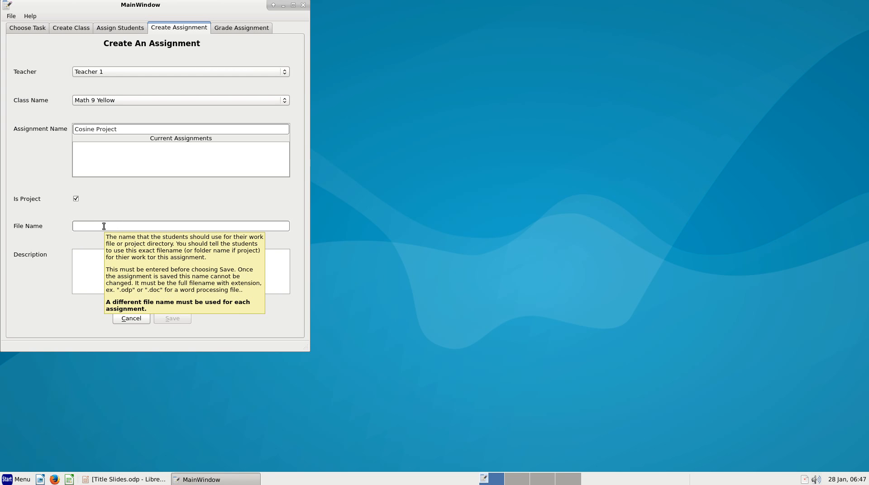
{"action": "left_click", "coordinate": [104, 226]}
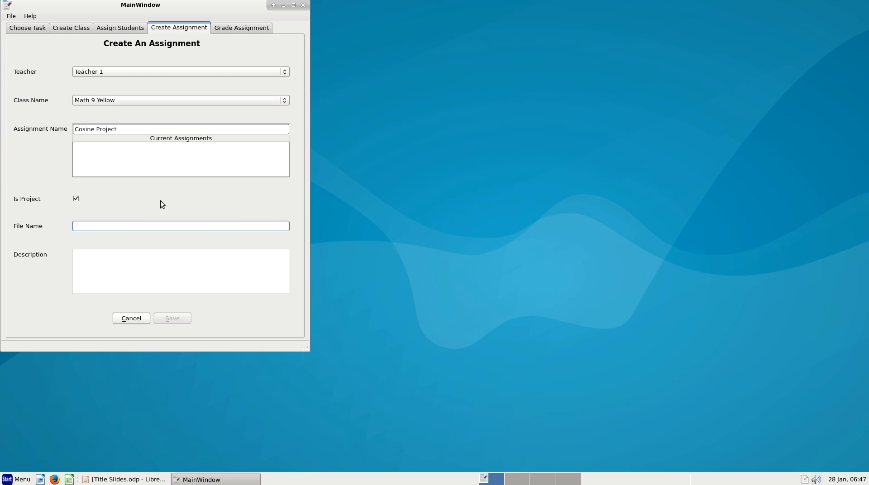
{"action": "mouse_move", "coordinate": [160, 200]}
{"action": "type", "text": "Cosine"}
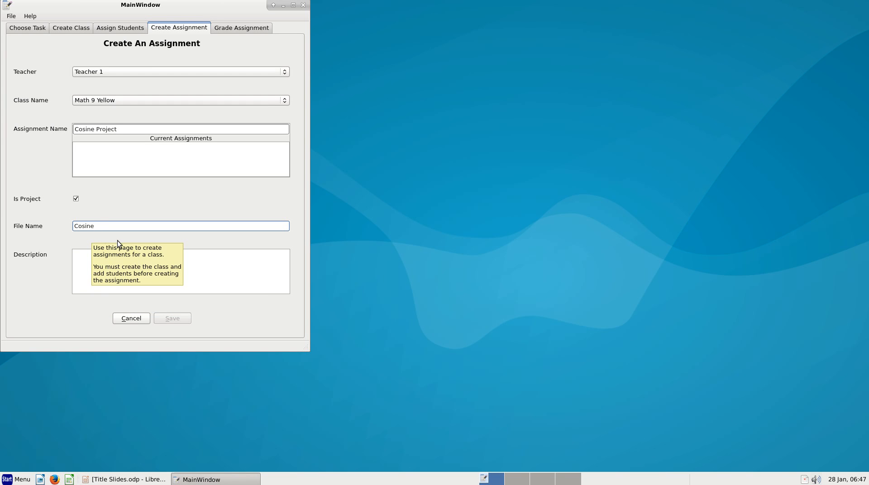
{"action": "key", "text": "Tab"}
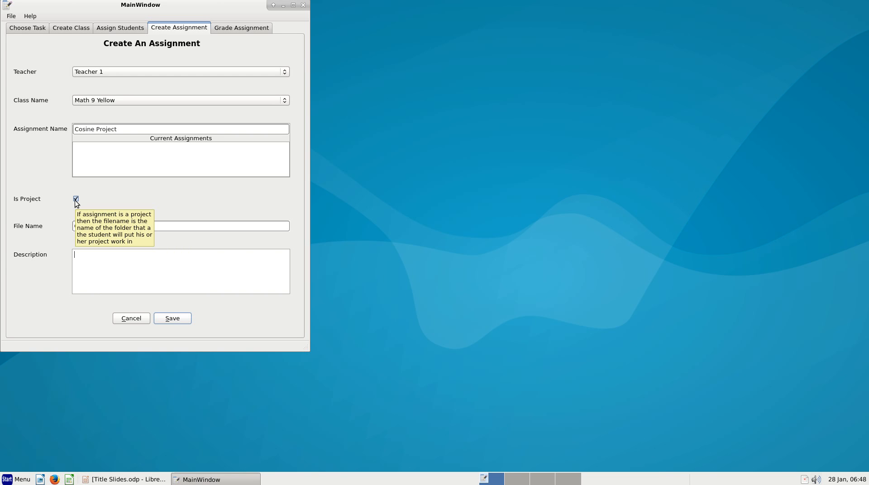
{"action": "left_click", "coordinate": [104, 226]}
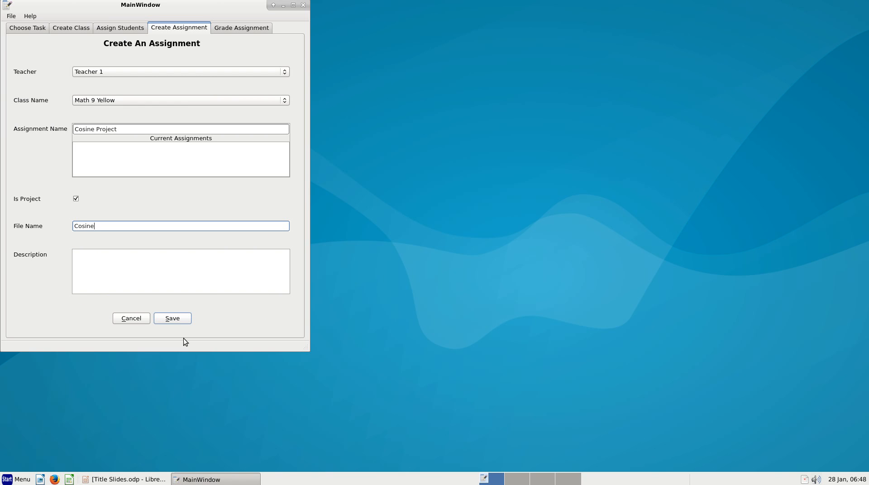
Enter the description "Folder where students store cosine project files" and save the Cosine Project assignment.
{"action": "left_click", "coordinate": [120, 266]}
{"action": "type", "text": "Folder where stdent"}
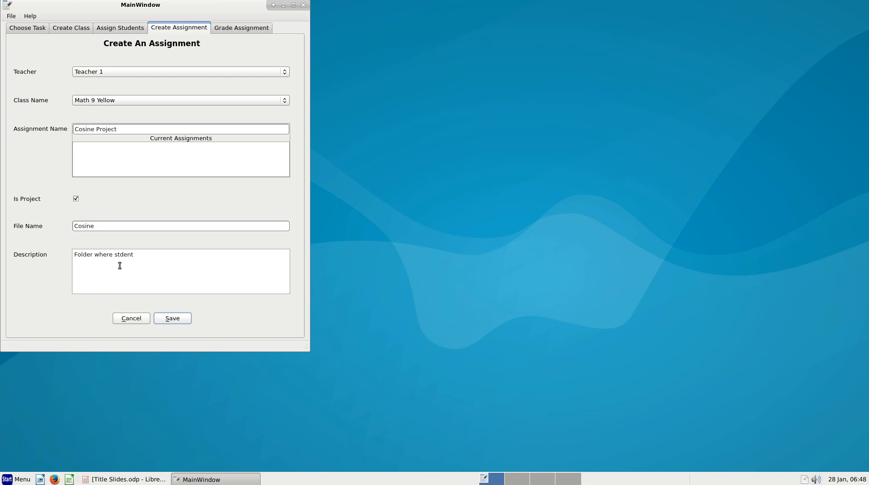
{"action": "key", "text": "BackSpace"}
{"action": "key", "text": "BackSpace"}
{"action": "key", "text": "BackSpace"}
{"action": "type", "text": "udents store cosine project files"}
{"action": "left_click", "coordinate": [178, 319]}
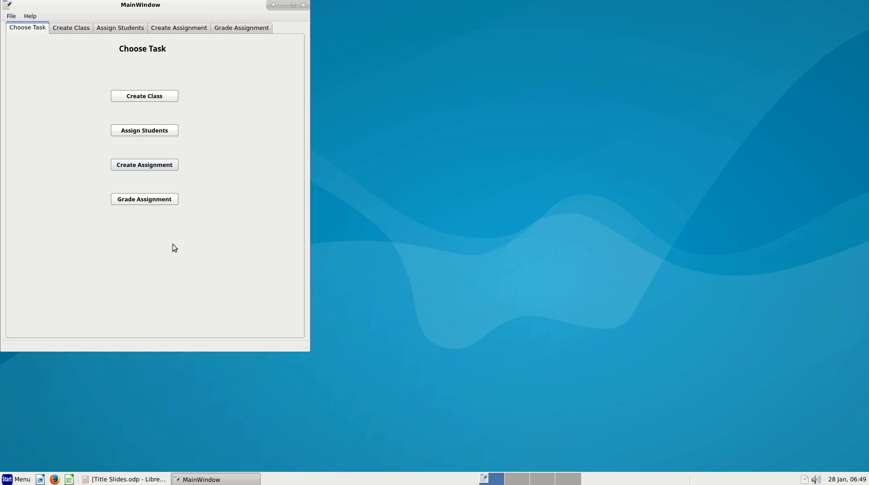
Start a second assignment for the Math 7 Blue class and name it "Description of Square".
{"action": "left_click", "coordinate": [154, 166]}
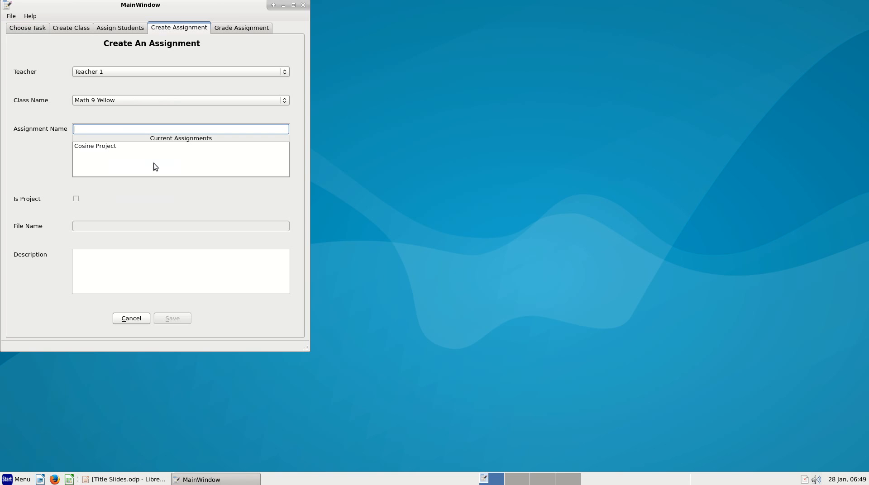
{"action": "left_click", "coordinate": [111, 100]}
{"action": "left_click", "coordinate": [112, 74]}
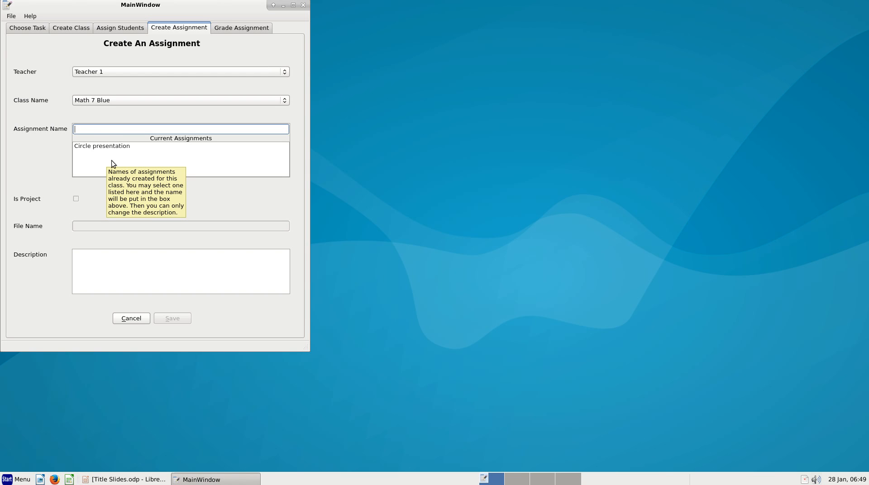
{"action": "left_click", "coordinate": [94, 132]}
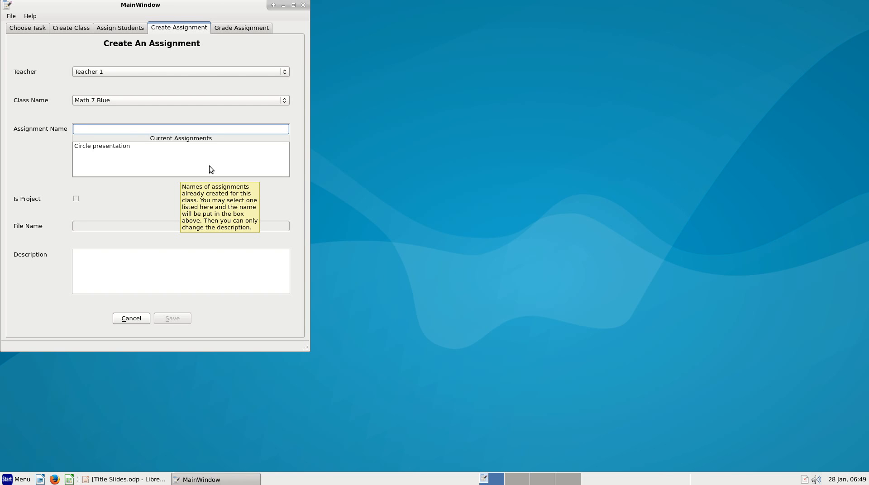
{"action": "type", "text": "Description of Sq"}
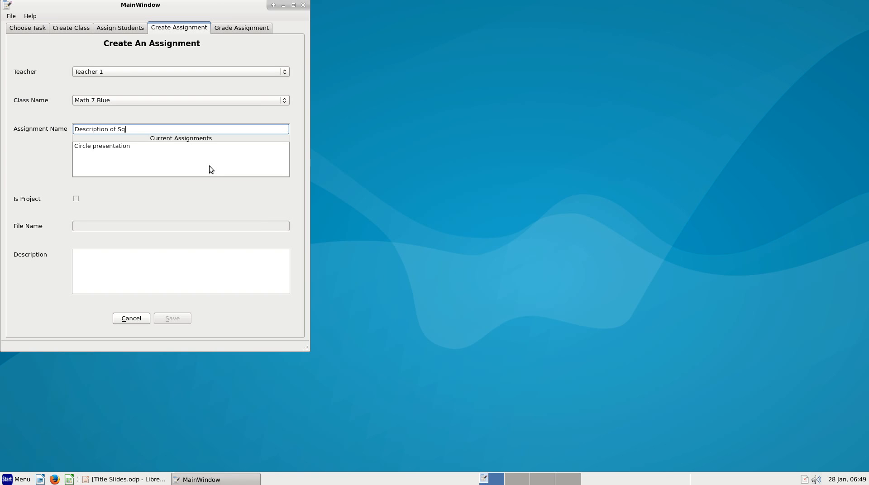
{"action": "type", "text": "uare"}
{"action": "key", "text": "Tab"}
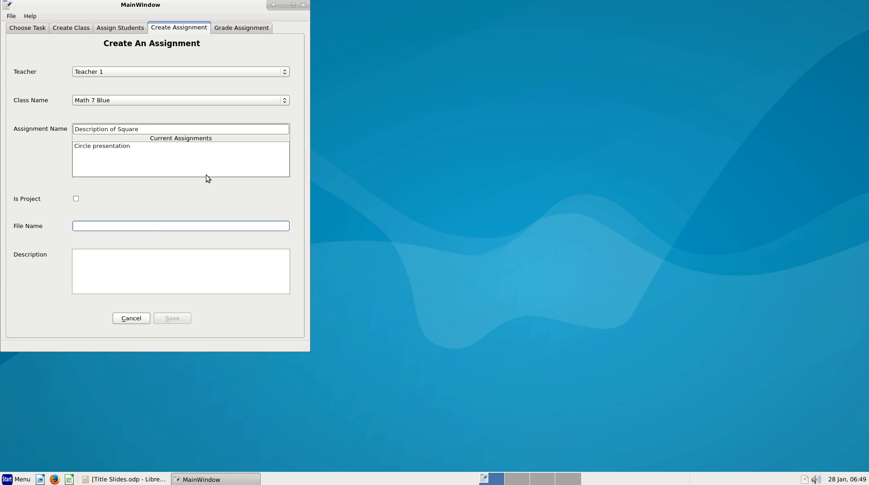
Set the file name to "Square.odt", save the assignment, and reopen the assignment form to check the class's current assignments.
{"action": "type", "text": "S"}
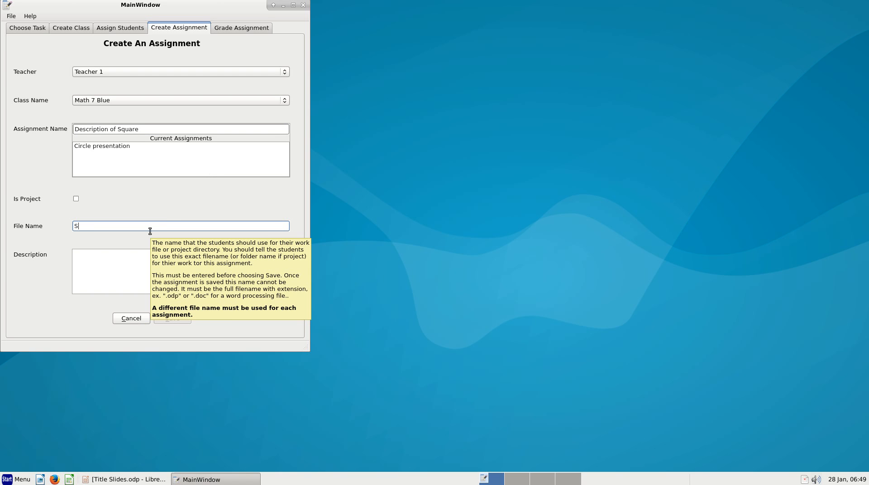
{"action": "type", "text": "auare.odt"}
{"action": "key", "text": "Tab"}
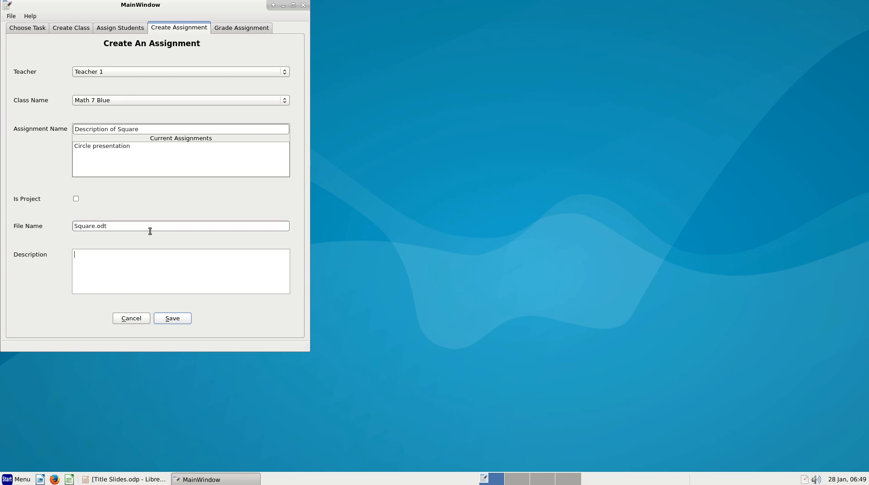
{"action": "left_click", "coordinate": [171, 320]}
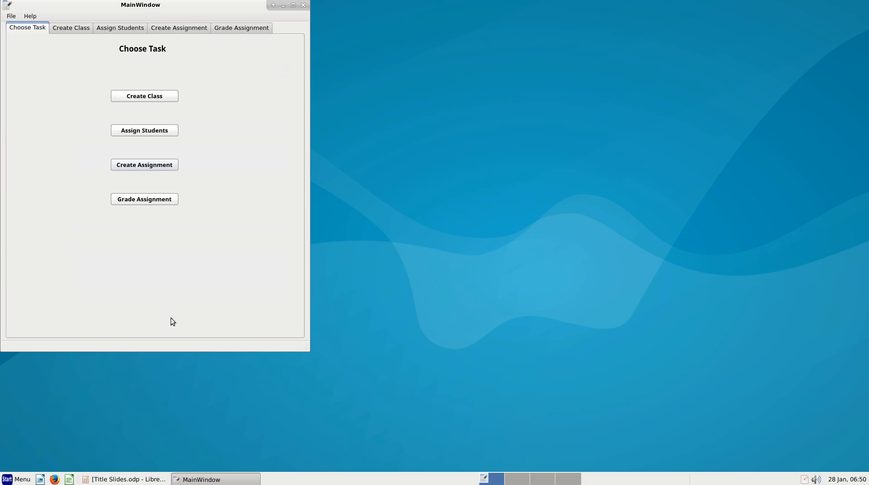
{"action": "left_click", "coordinate": [145, 167]}
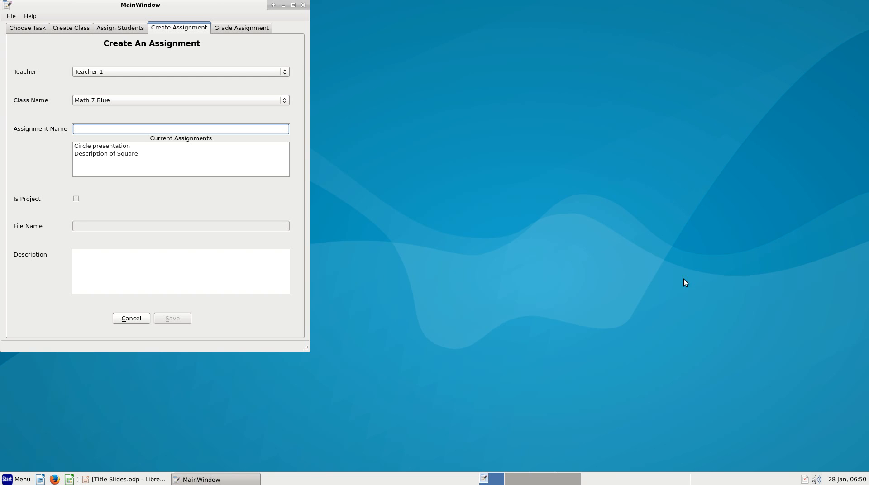
{"action": "right_click", "coordinate": [804, 479]}
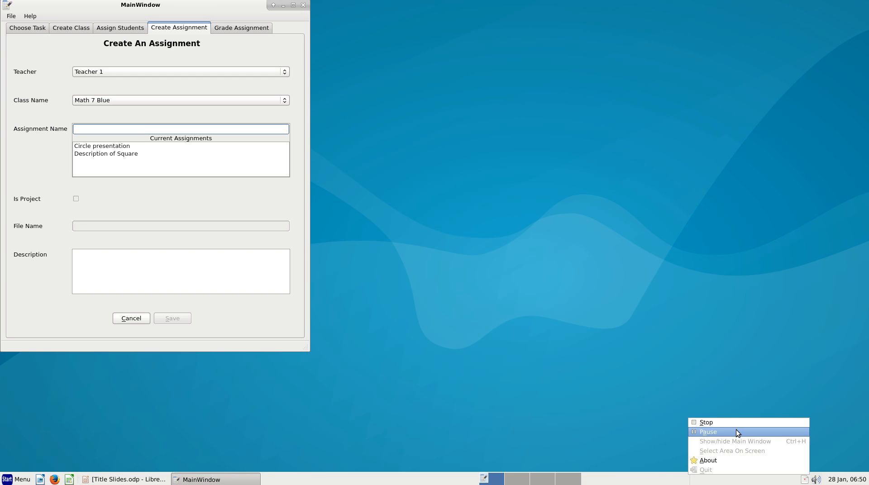